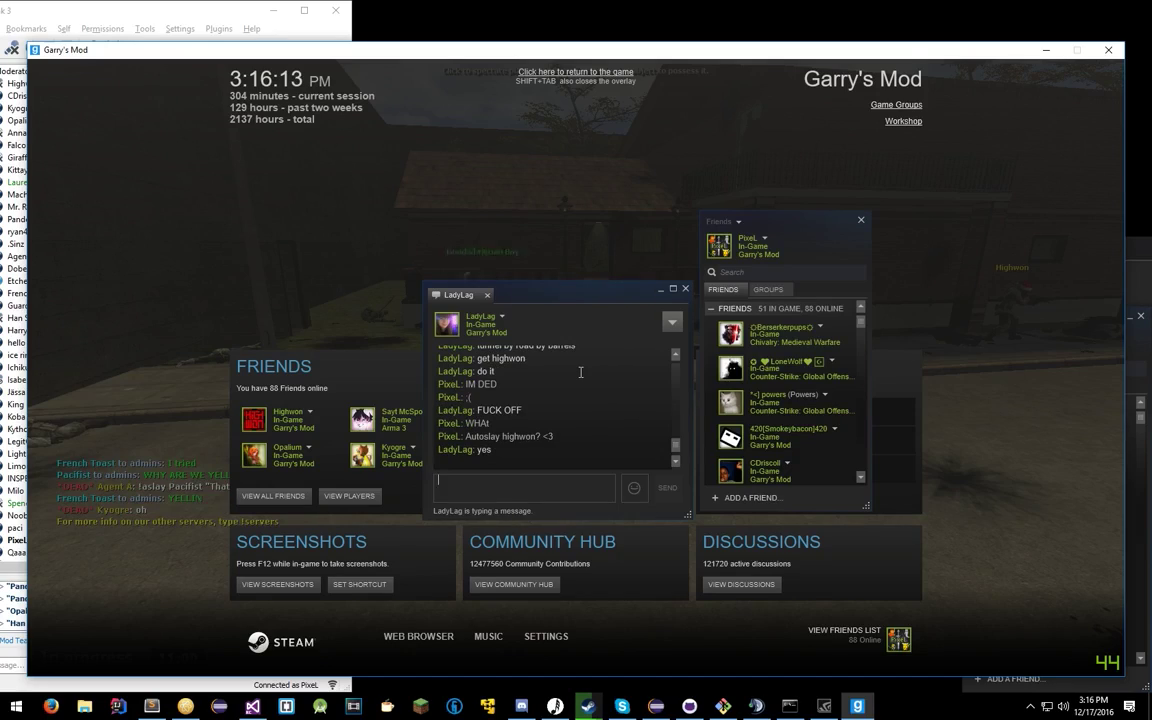
Close the Steam friends overlay with Shift+Tab
{"action": "key", "text": "shift+Tab"}
{"action": "key", "text": "Escape"}
{"action": "key", "text": "F10"}
{"action": "type", "text": "status"}
{"action": "key", "text": "Return"}
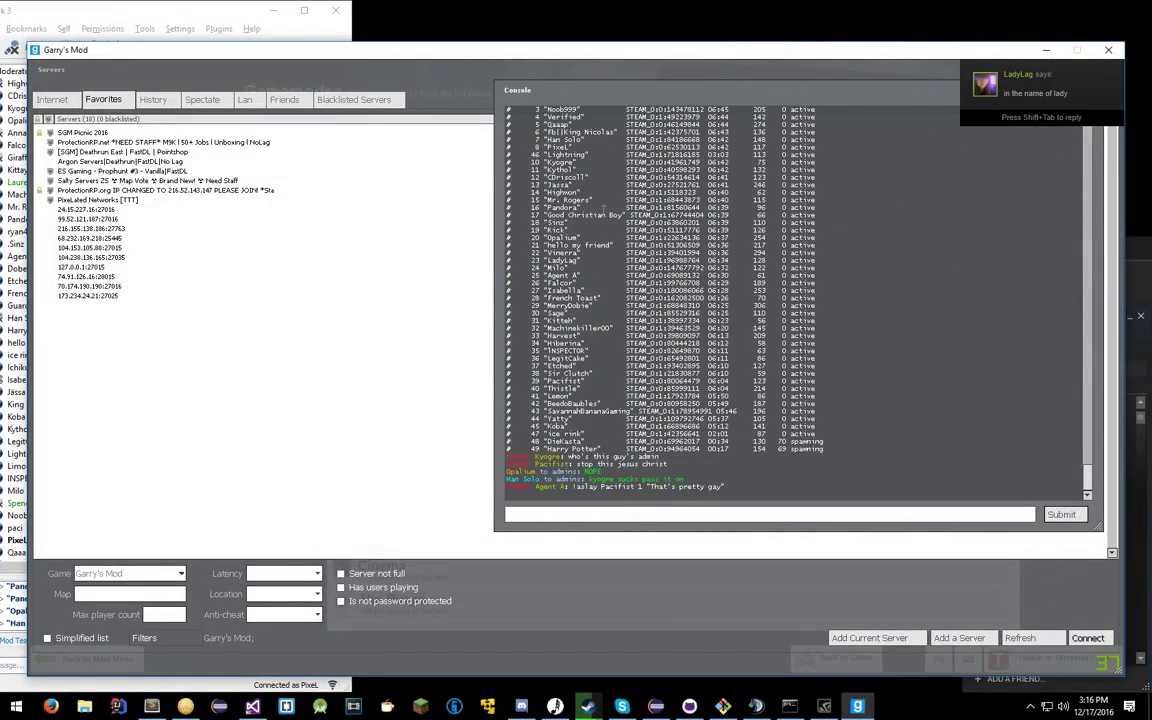
{"action": "double_click", "coordinate": [598, 170]}
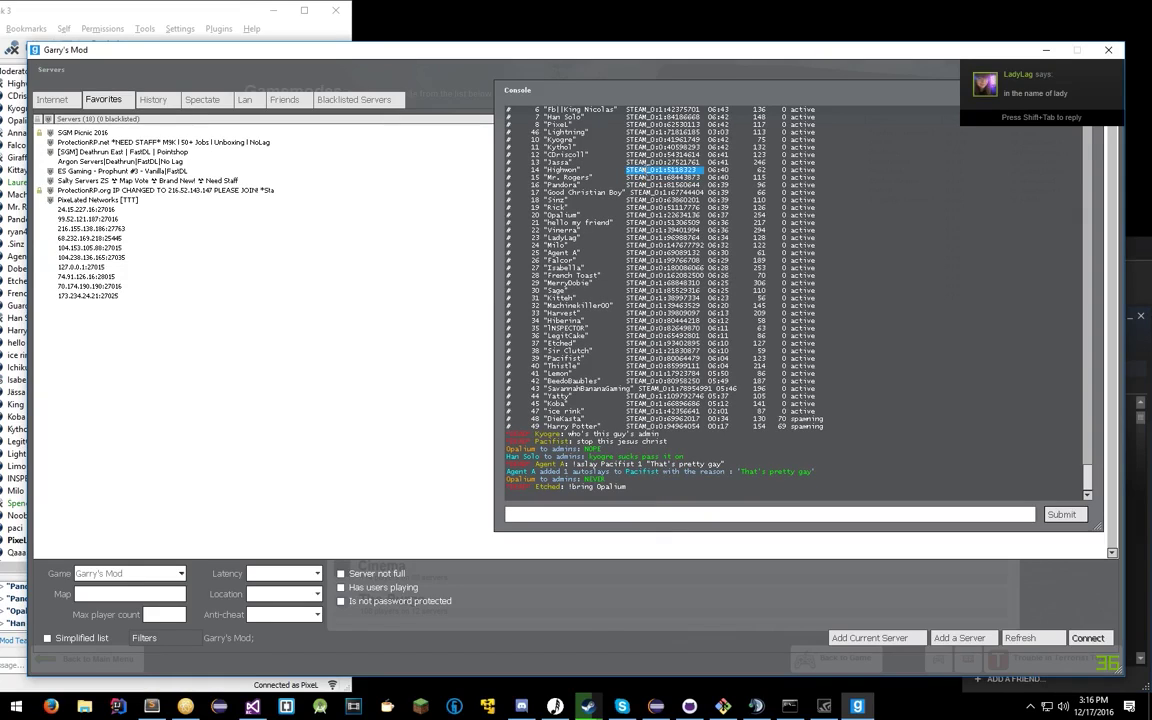
{"action": "key", "text": "ctrl+c"}
{"action": "key", "text": "Escape"}
{"action": "key", "text": "Escape"}
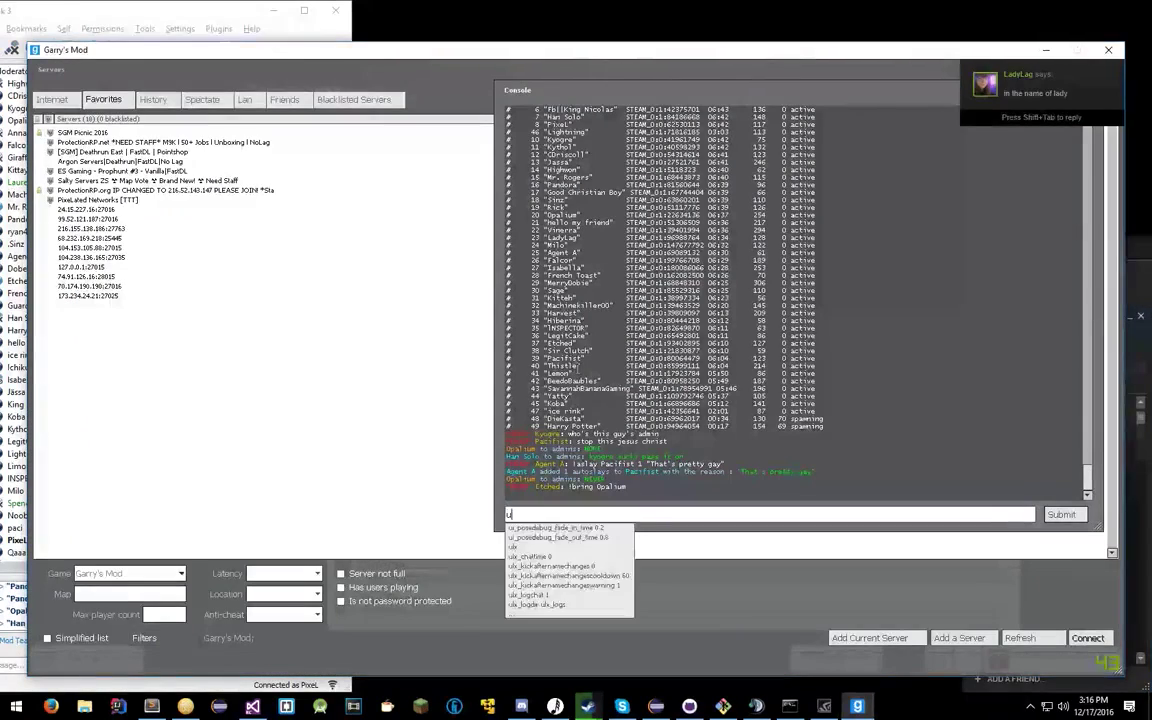
{"action": "type", "text": "ulx aslayid STEAM_0:1:5118323 "}
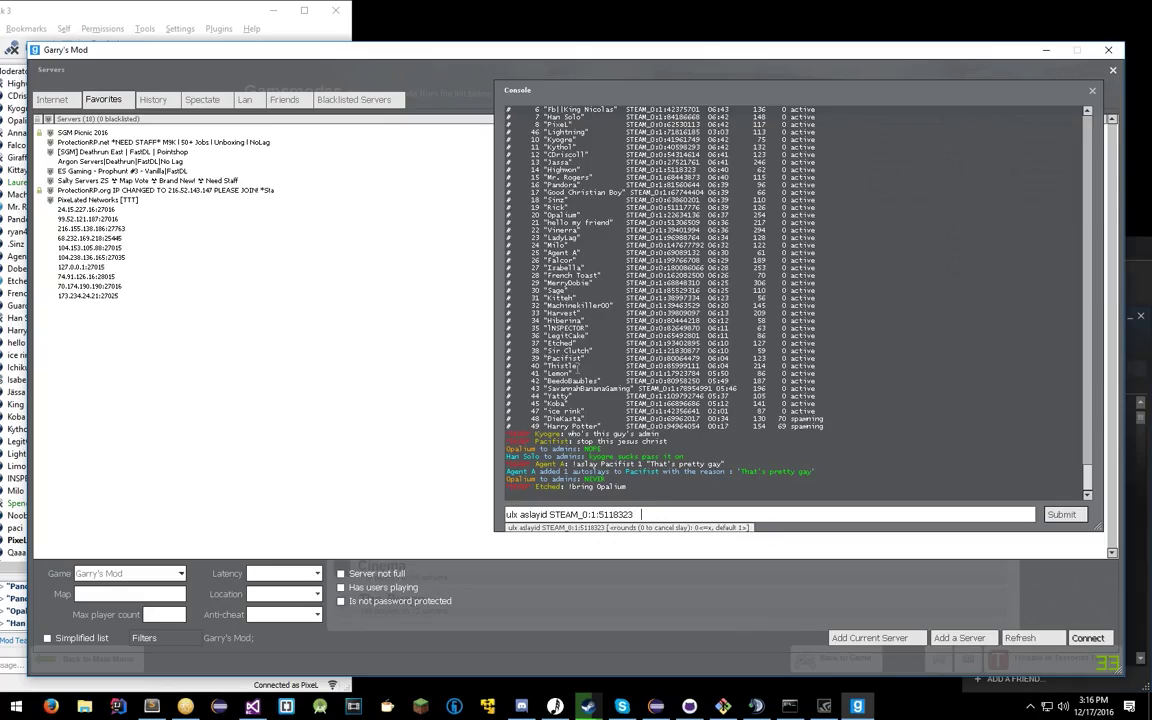
{"action": "type", "text": " 1 \"F"}
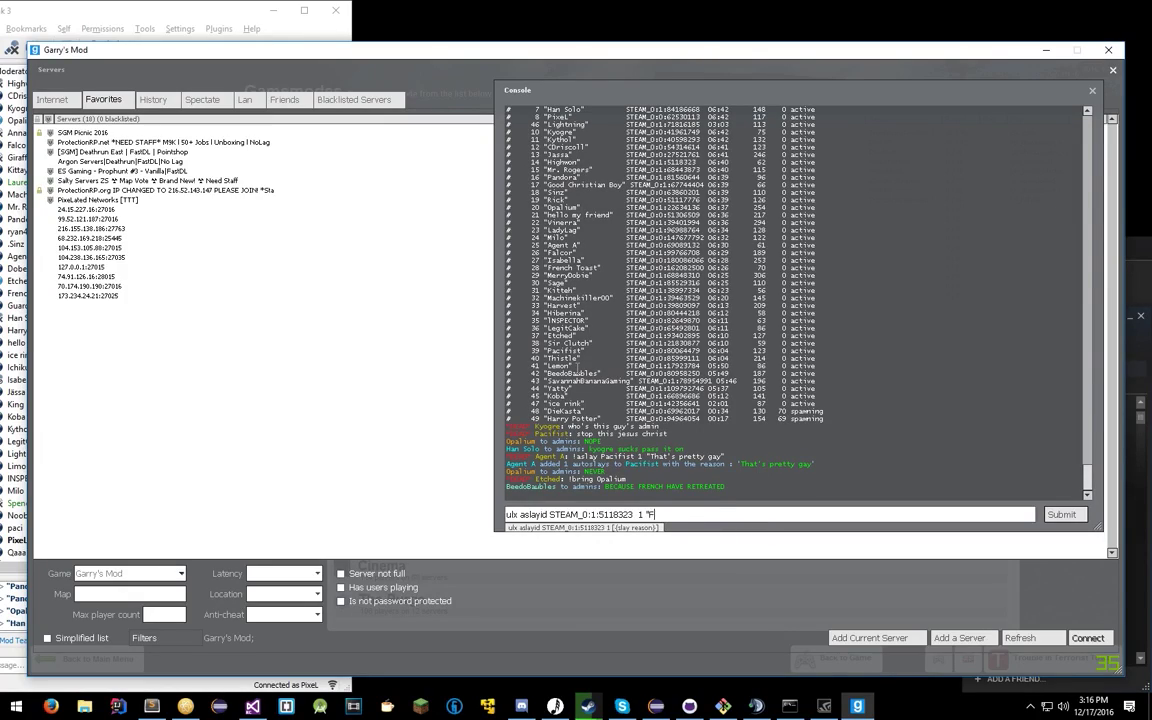
{"action": "type", "text": "YYY\""}
Give Highwon one autoslay with reason 'FOR LADDYYY' using ulx aslayid
{"action": "key", "text": "Return"}
{"action": "key", "text": "Escape"}
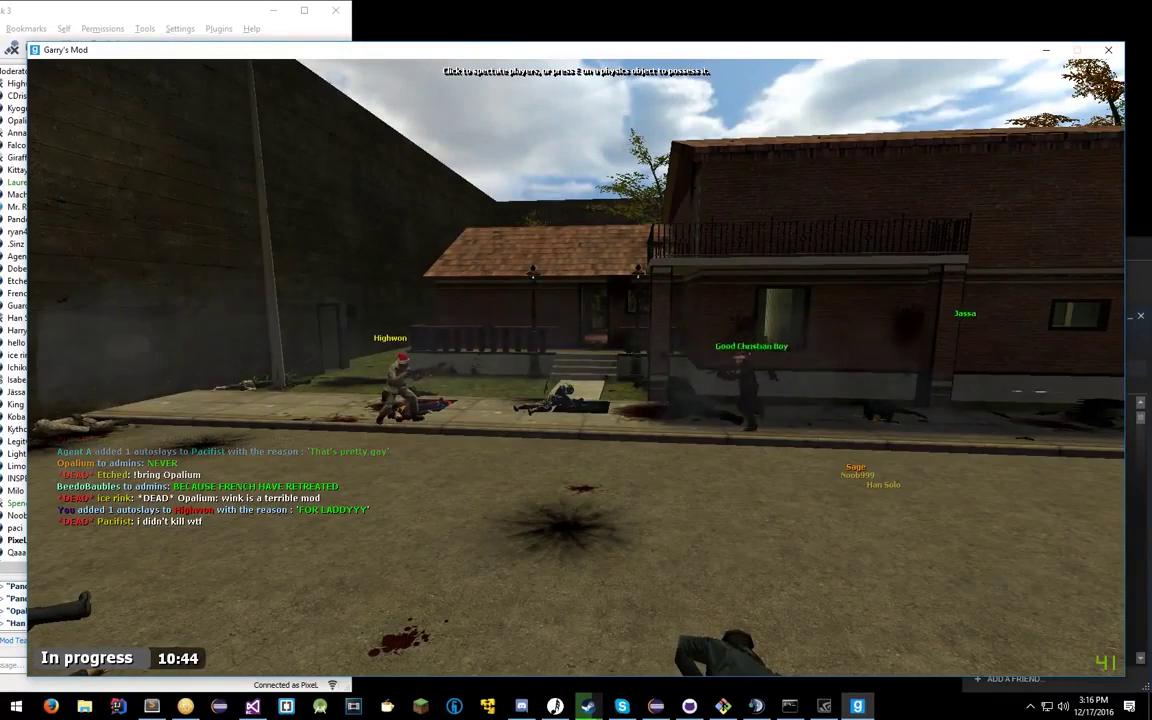
{"action": "key", "text": "F12"}
{"action": "key", "text": "shift+Tab"}
{"action": "key", "text": "Up"}
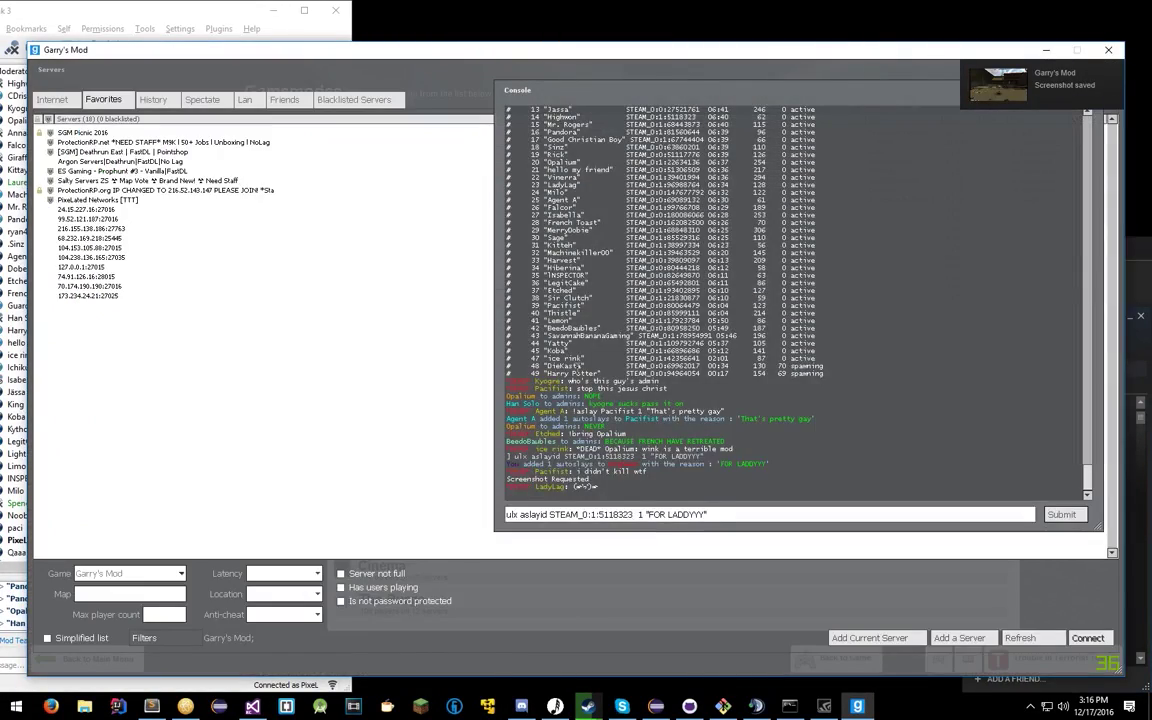
{"action": "key", "text": "Escape"}
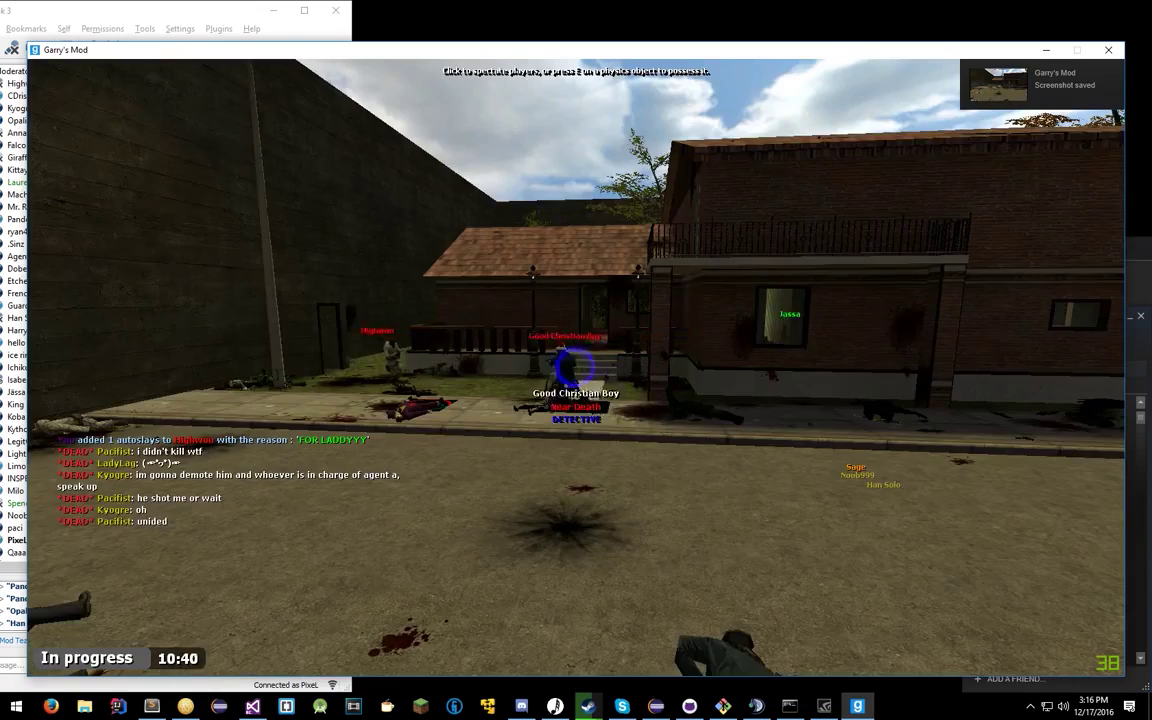
Cancel Highwon's autoslays by rerunning ulx aslayid with a count of 0
{"action": "key", "text": "Escape"}
{"action": "key", "text": "grave"}
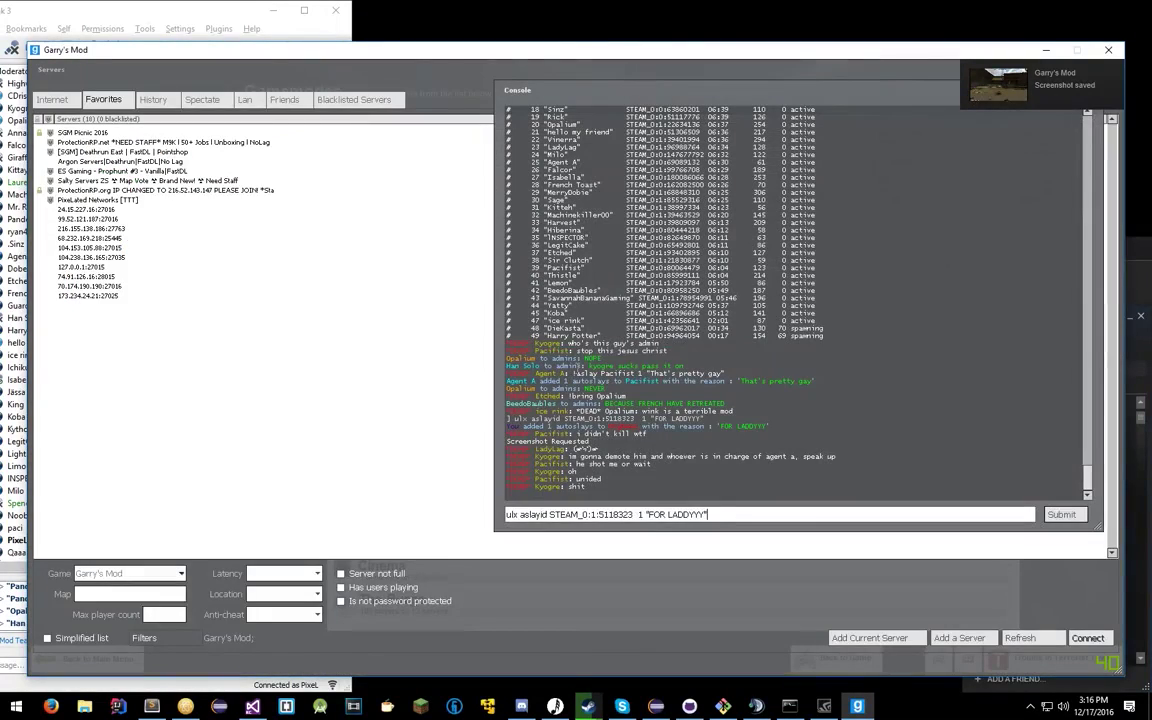
{"action": "key", "text": "BackSpace"}
{"action": "key", "text": "BackSpace"}
{"action": "key", "text": "BackSpace"}
{"action": "type", "text": "0"}
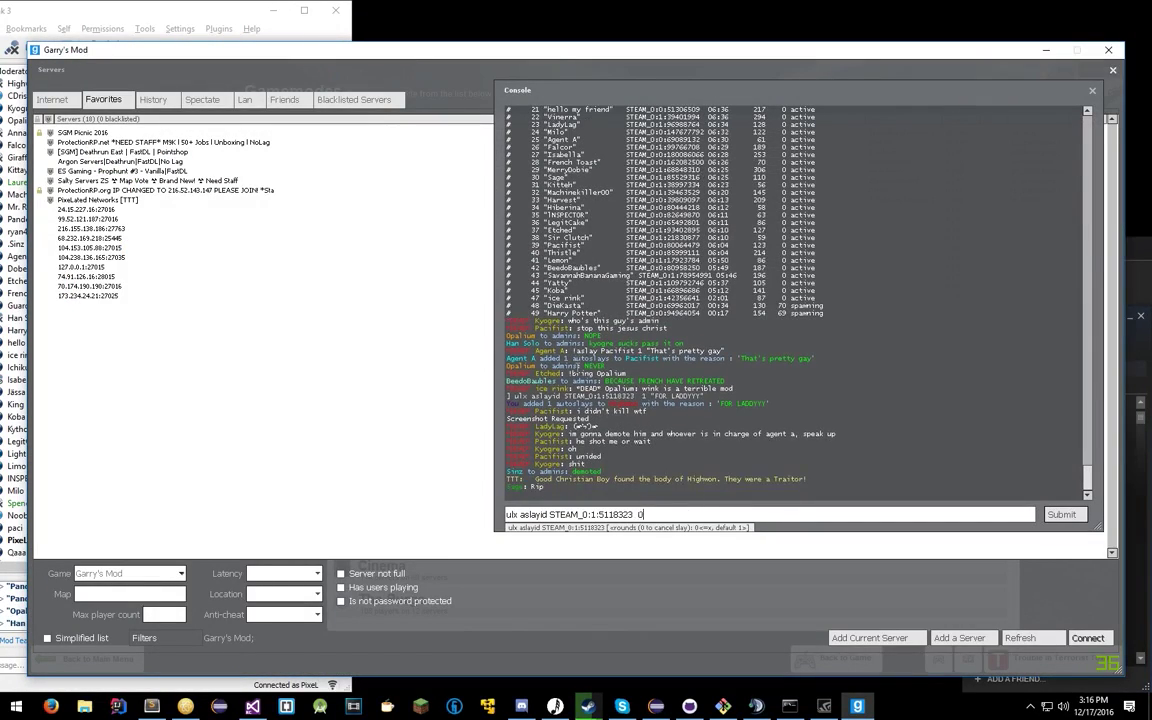
{"action": "key", "text": "Return"}
{"action": "key", "text": "Escape"}
{"action": "type", "text": "y@"}
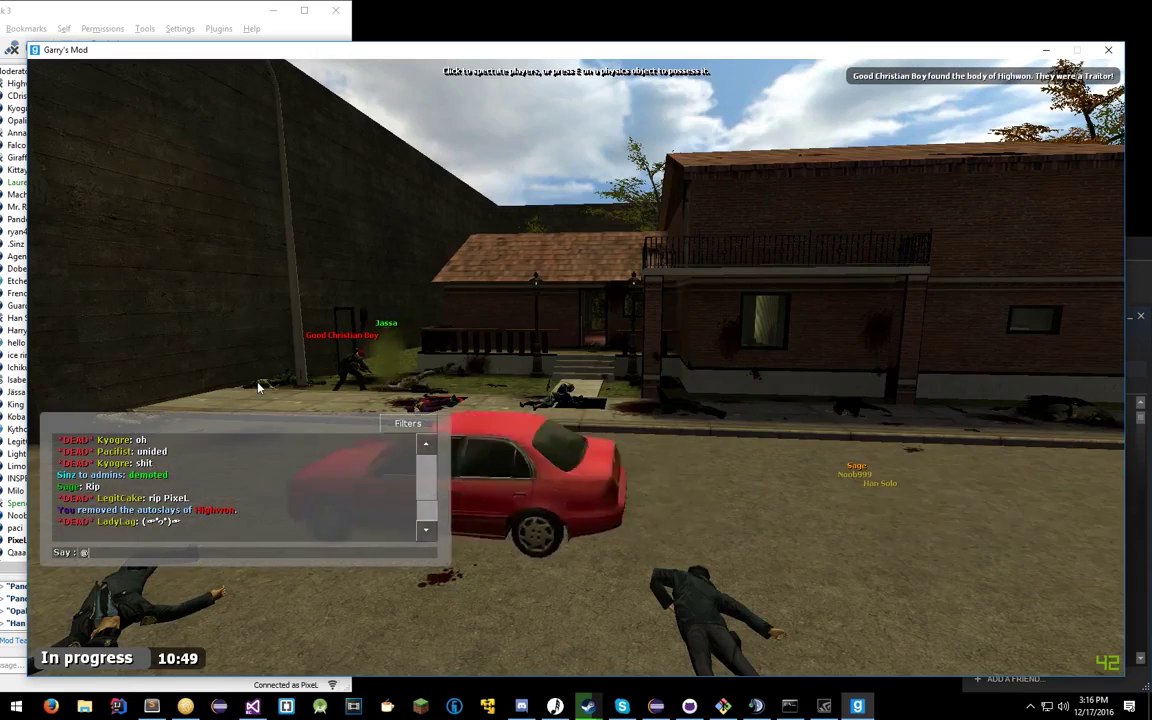
{"action": "type", "text": "I dont want to die XD"}
Send '@I dont want to die XD' to the admins and resume spectating another player
{"action": "key", "text": "Return"}
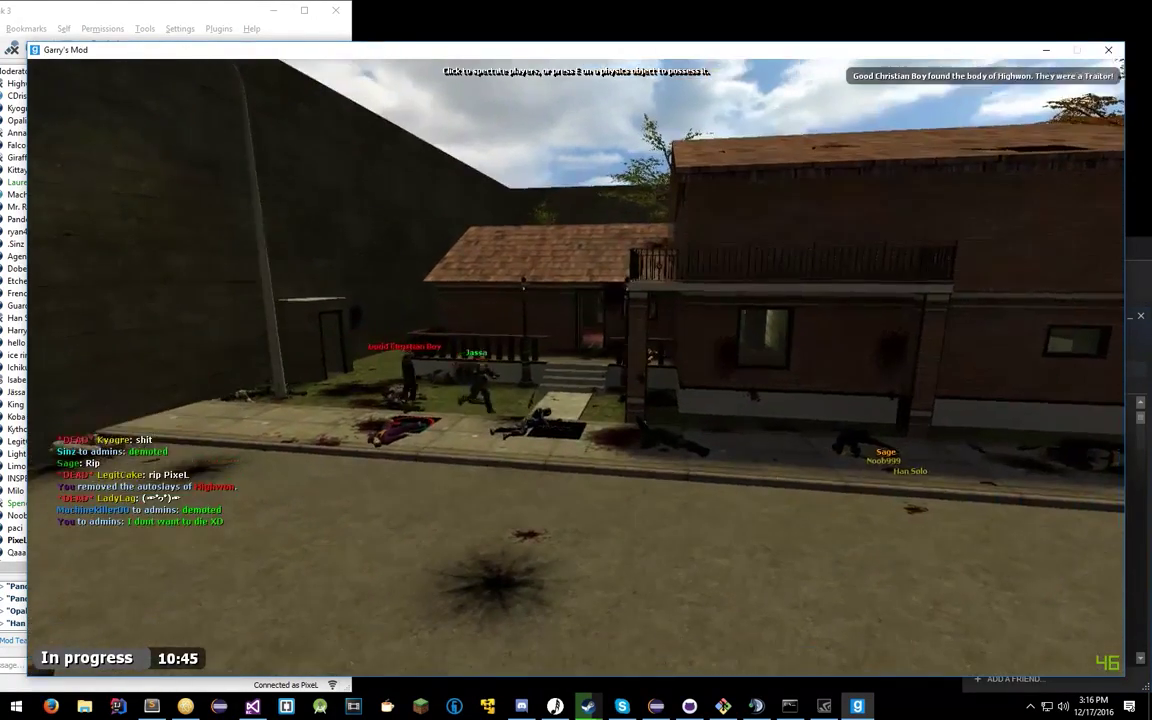
{"action": "left_click", "coordinate": [258, 388]}
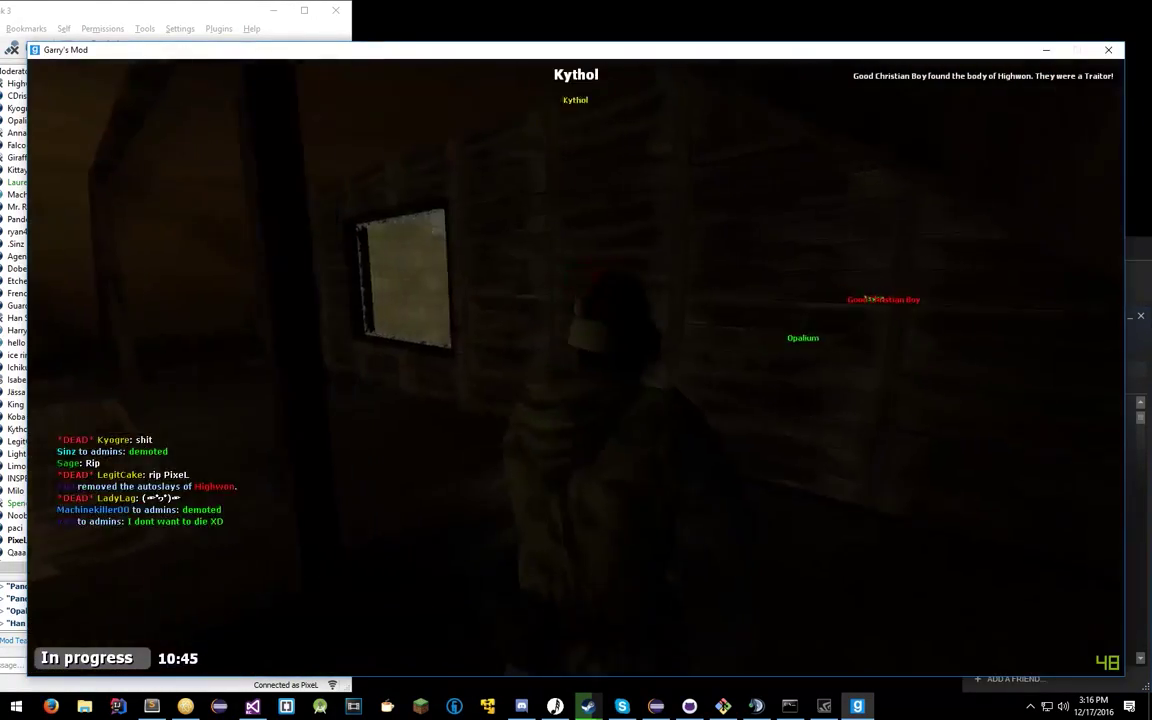
{"action": "key", "text": "shift+Tab"}
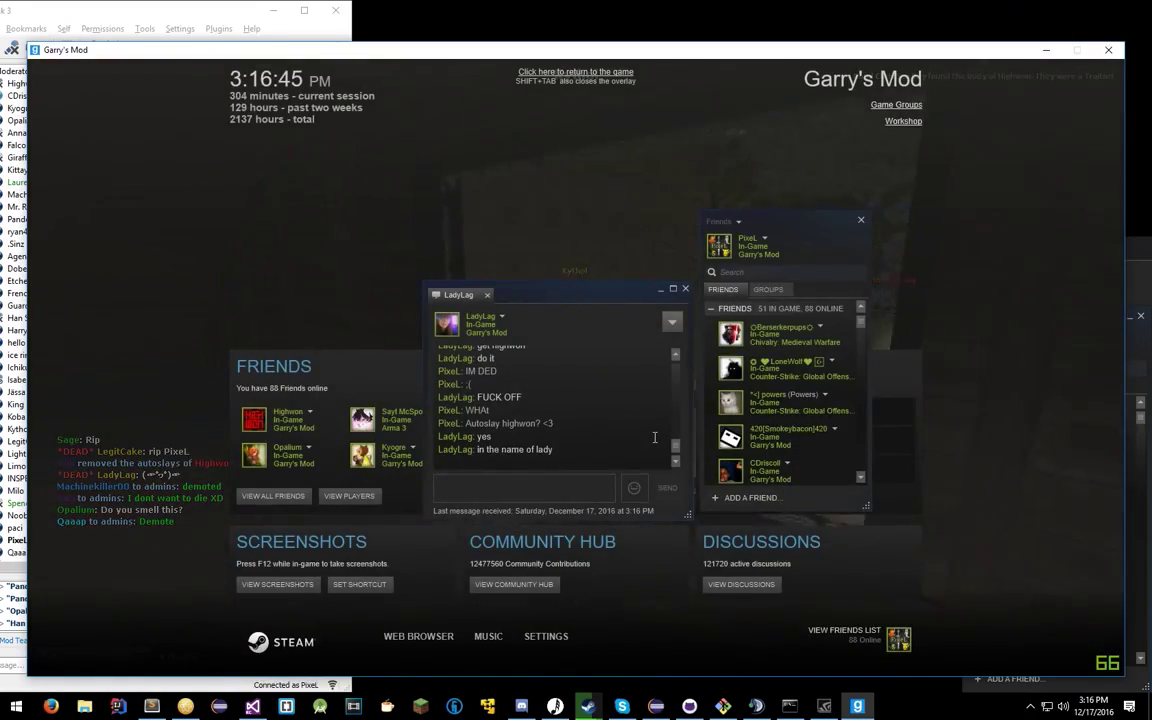
{"action": "key", "text": "shift+Tab"}
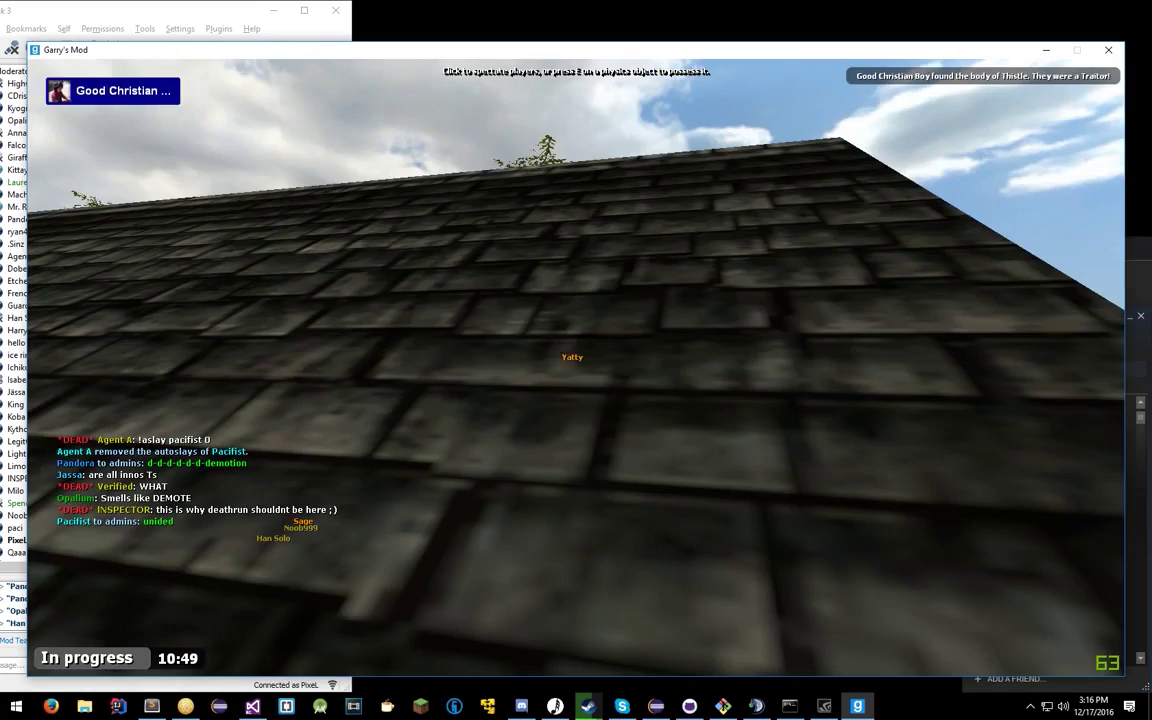
Spectate Jassa and open GeForce Experience's Instant Replay options
{"action": "key", "text": "shift+Tab"}
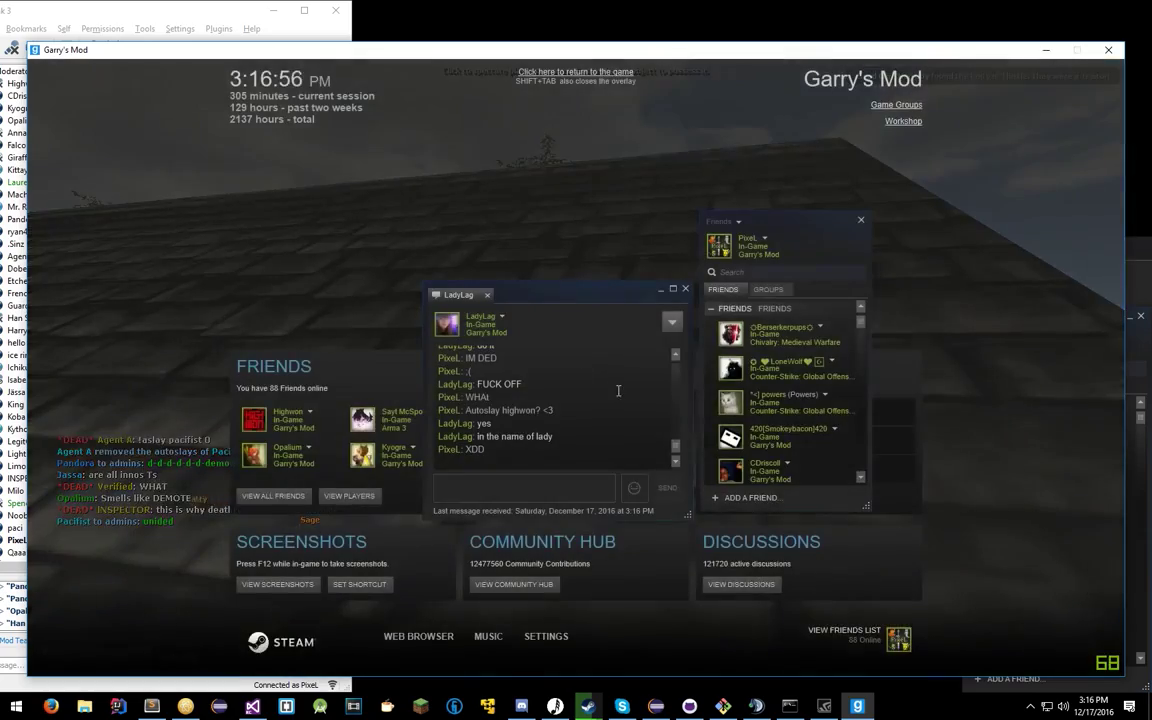
{"action": "key", "text": "shift+Tab"}
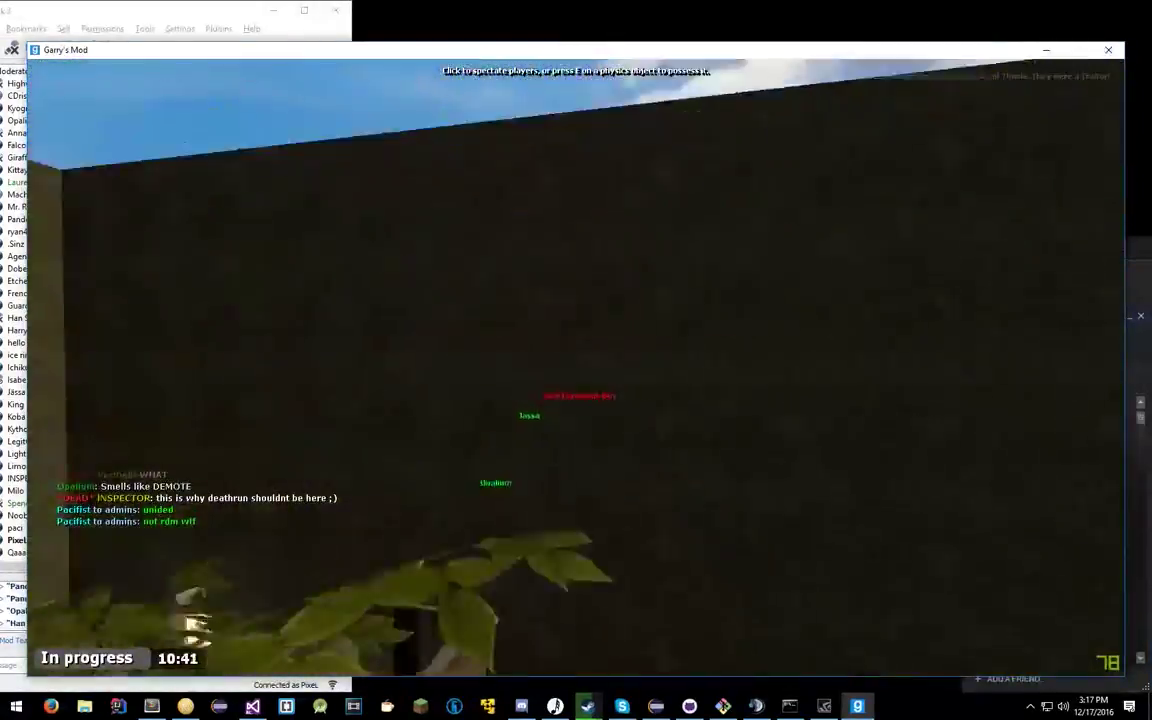
{"action": "left_click", "coordinate": [575, 395]}
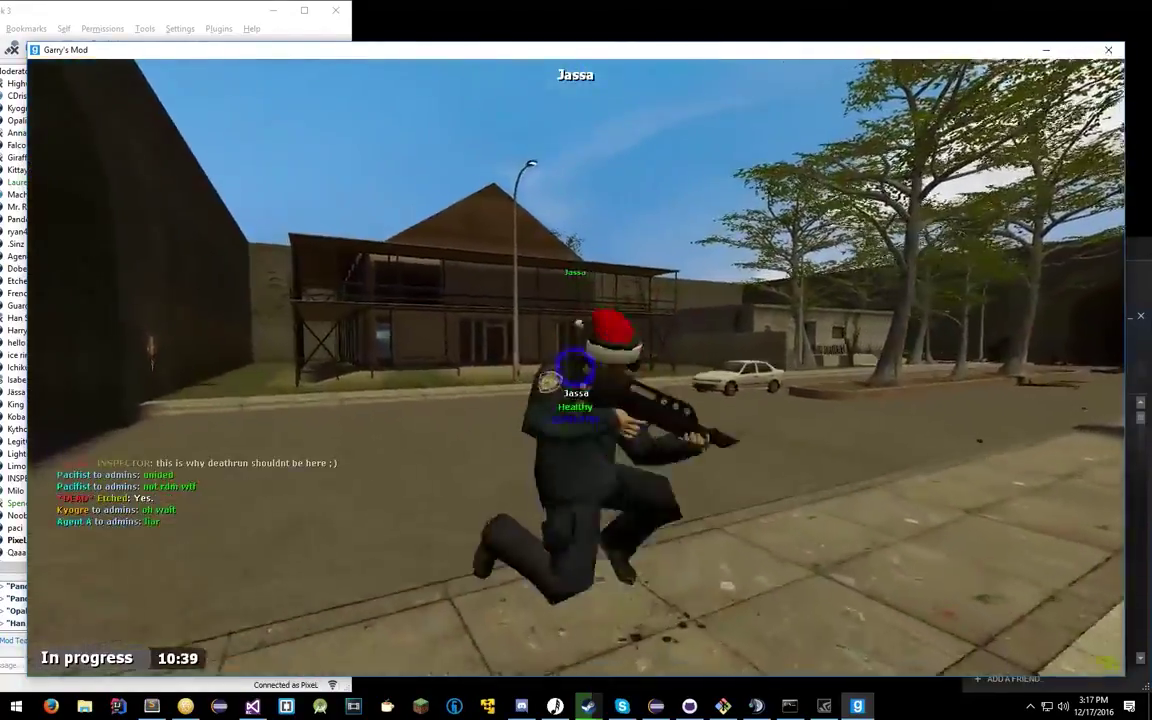
{"action": "key", "text": "alt+z"}
{"action": "left_click", "coordinate": [431, 205]}
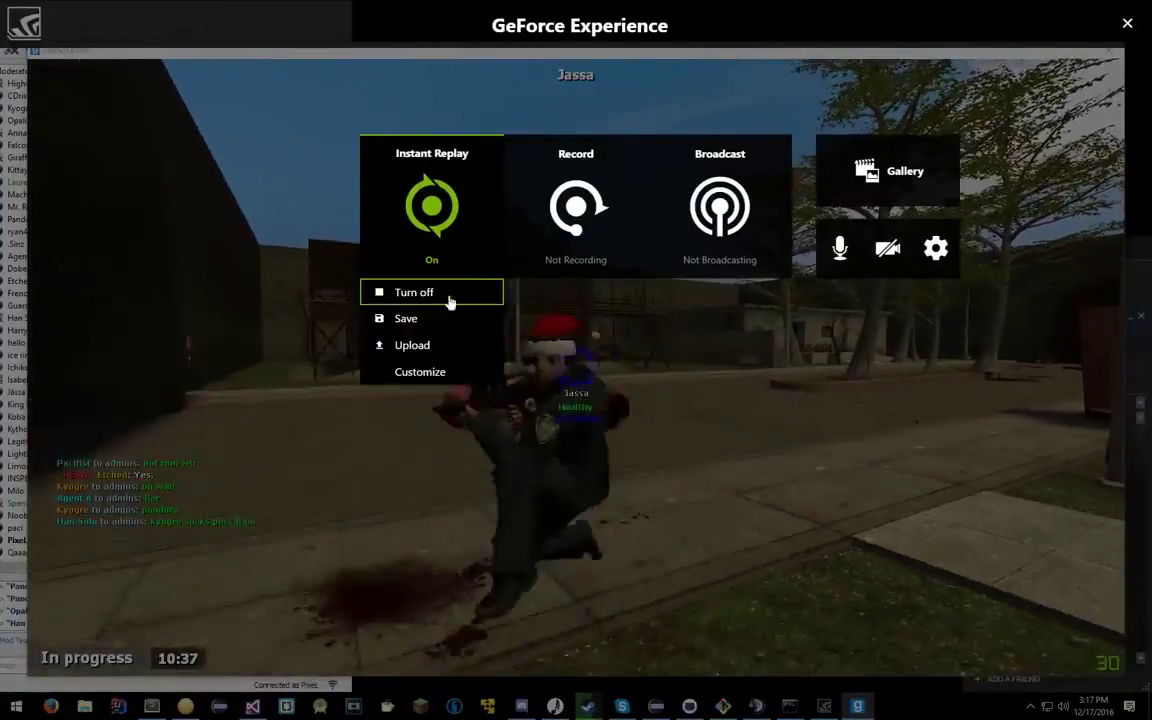